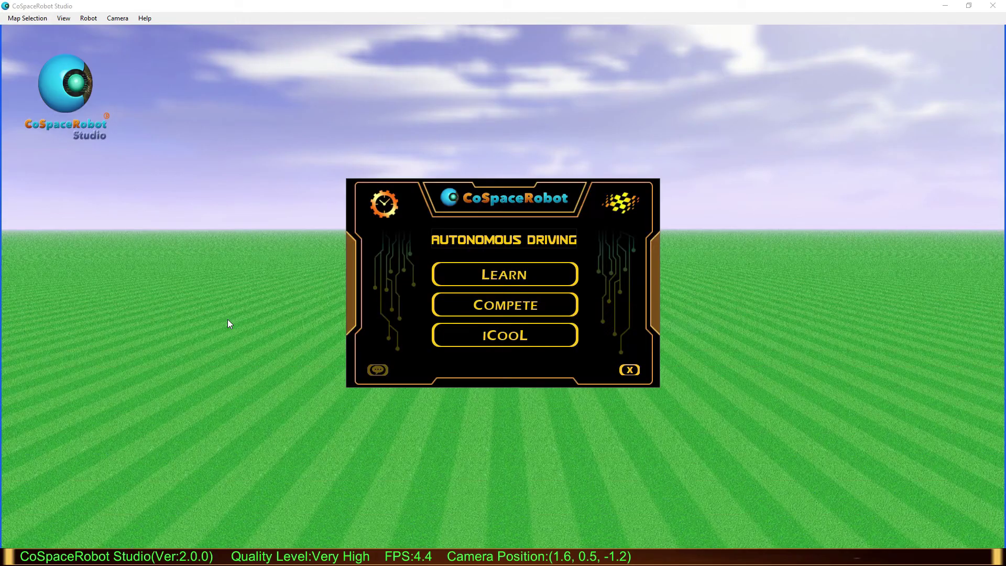
Open the FirstSteps level of the iCooL challenge and send the paste command to its control panel.
{"action": "left_click", "coordinate": [546, 338]}
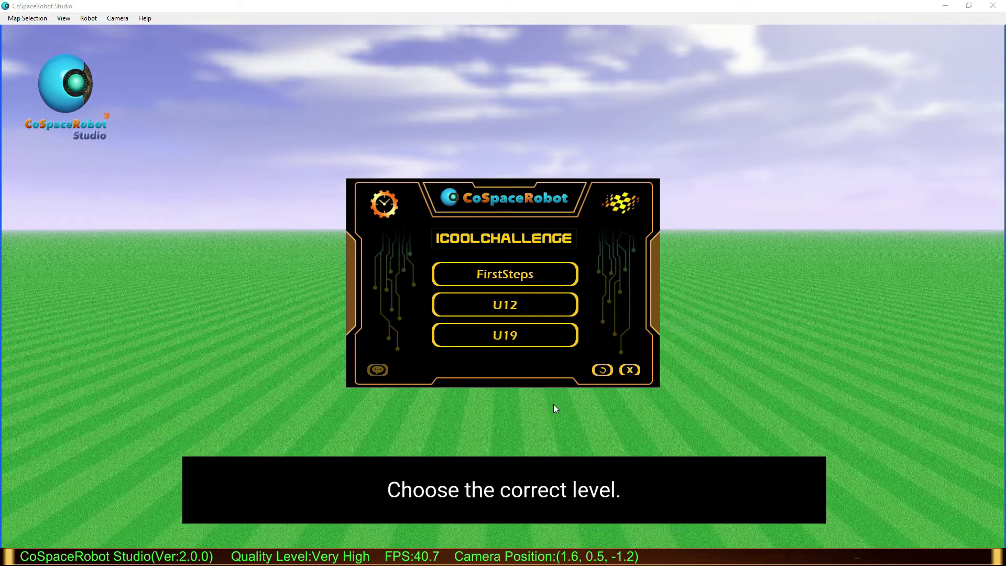
{"action": "left_click", "coordinate": [558, 280]}
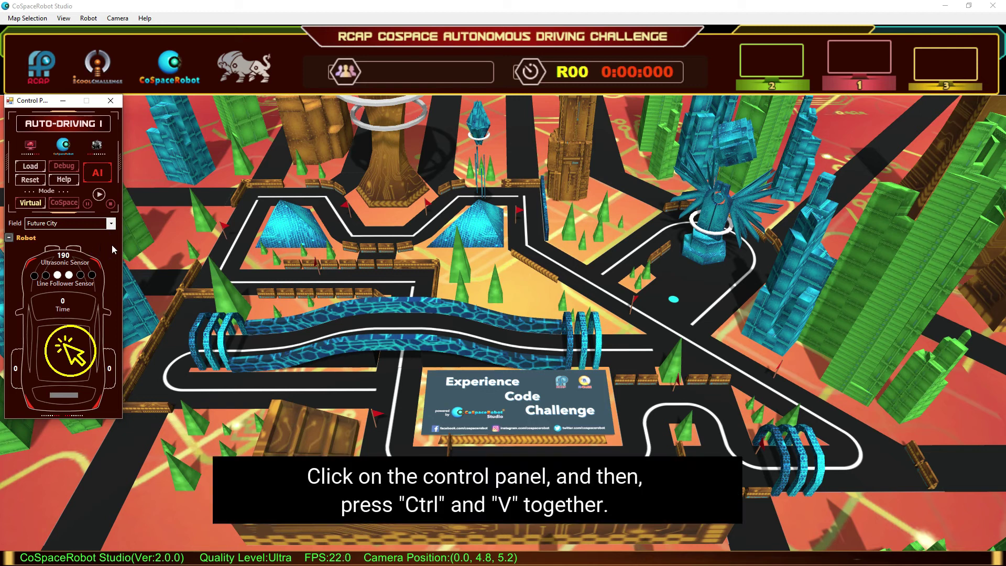
{"action": "key", "text": "ctrl+v"}
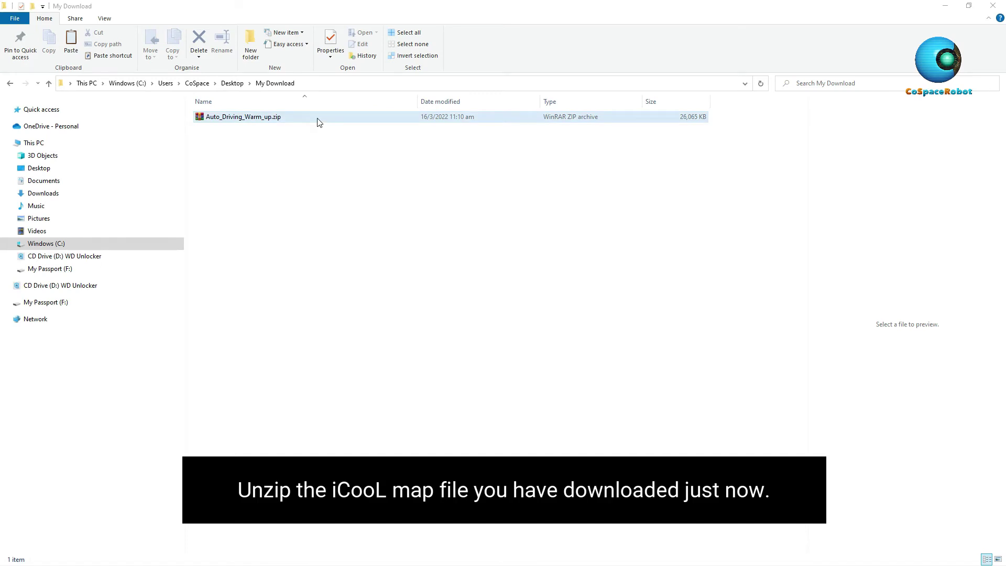
Extract Auto_Driving_Warm_up.zip into an Auto_Driving_Warm_up folder inside My Download.
{"action": "double_click", "coordinate": [319, 118]}
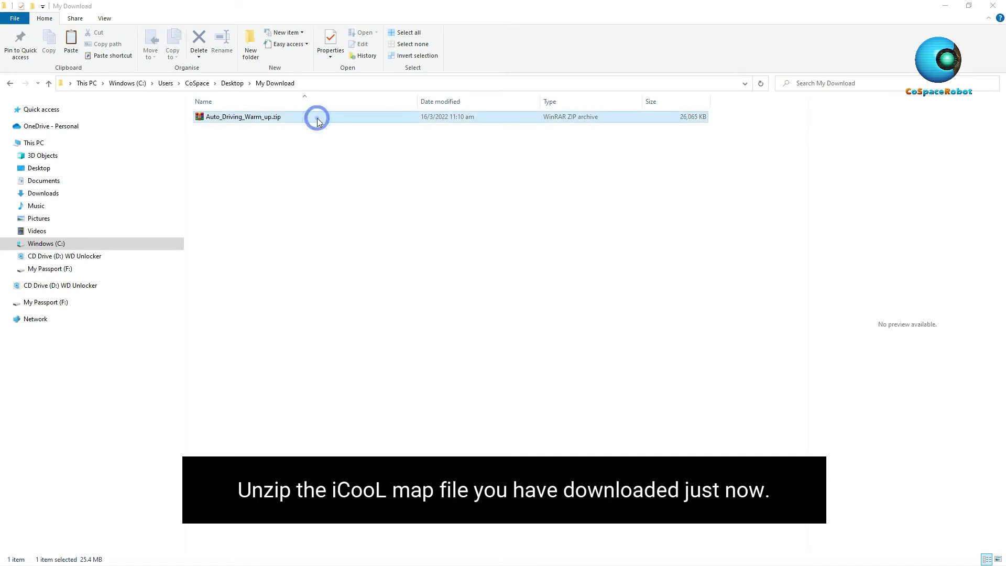
{"action": "left_click", "coordinate": [50, 35]}
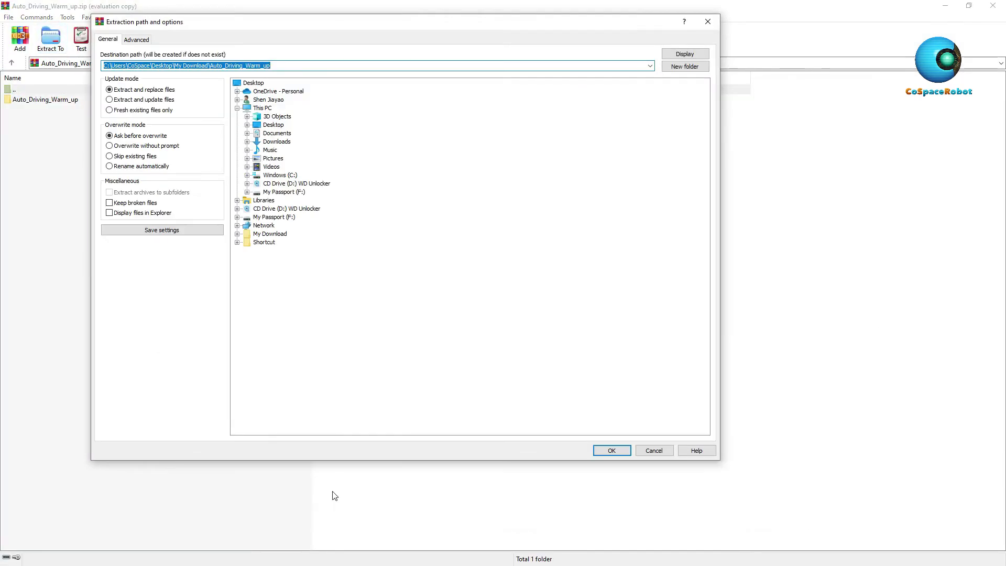
{"action": "left_click", "coordinate": [611, 452]}
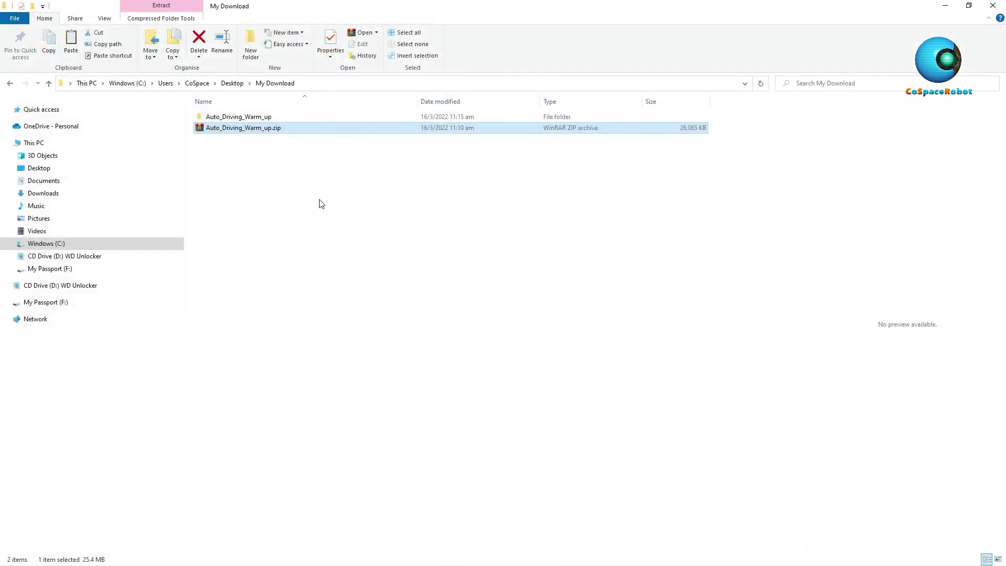
Install the iCooL map by running Setup_EN.exe from the extracted Auto_Driving_Warm_up folder.
{"action": "double_click", "coordinate": [285, 116]}
{"action": "double_click", "coordinate": [287, 118]}
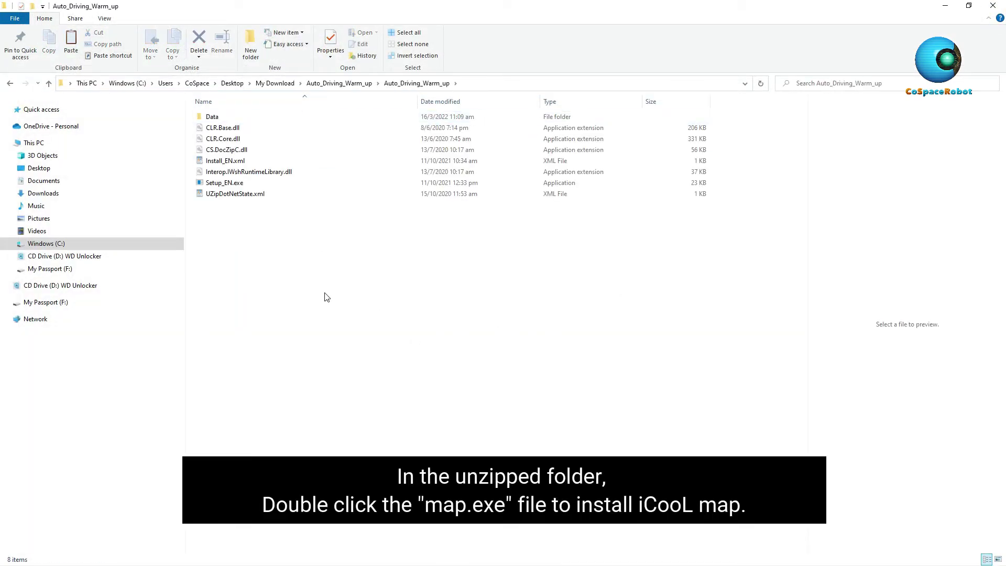
{"action": "double_click", "coordinate": [242, 185]}
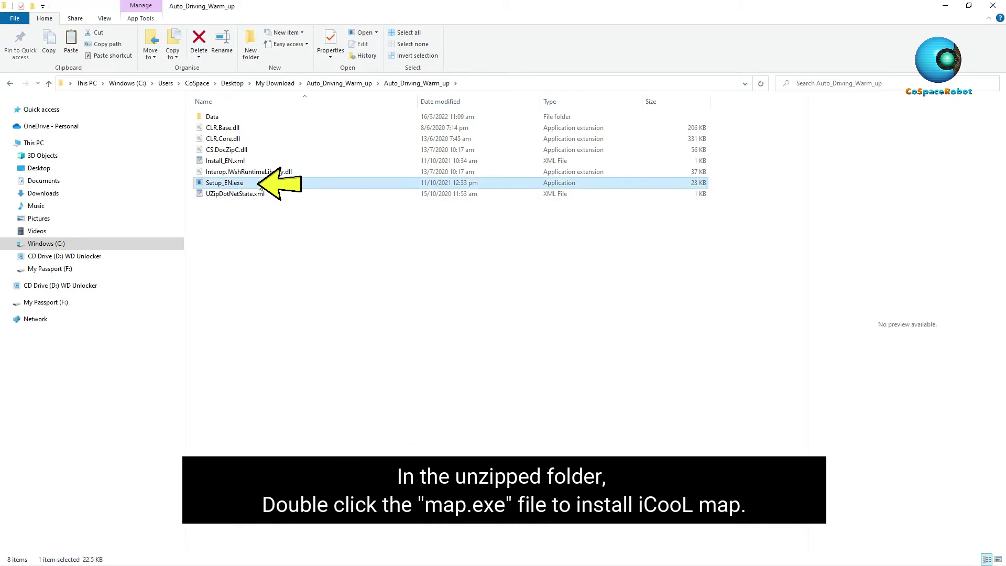
{"action": "left_click", "coordinate": [281, 127]}
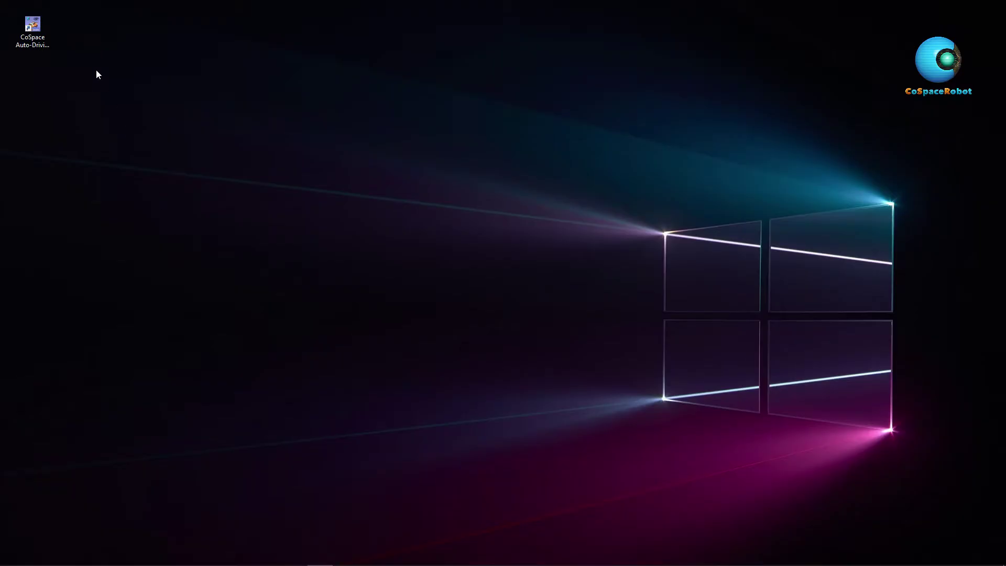
Launch CoSpace Auto-Driving from the desktop and load the iCooL FirstSteps level.
{"action": "double_click", "coordinate": [33, 34]}
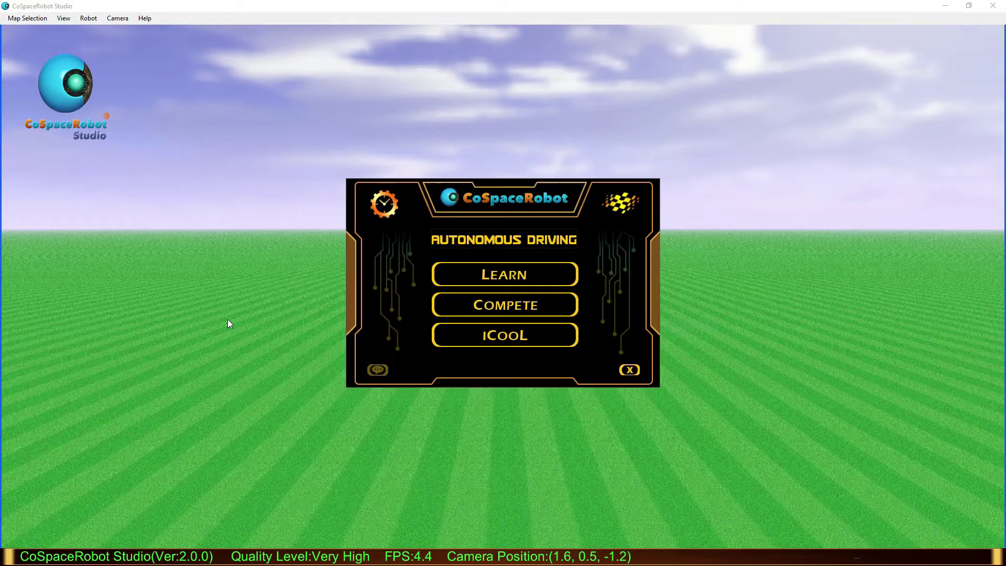
{"action": "left_click", "coordinate": [547, 336]}
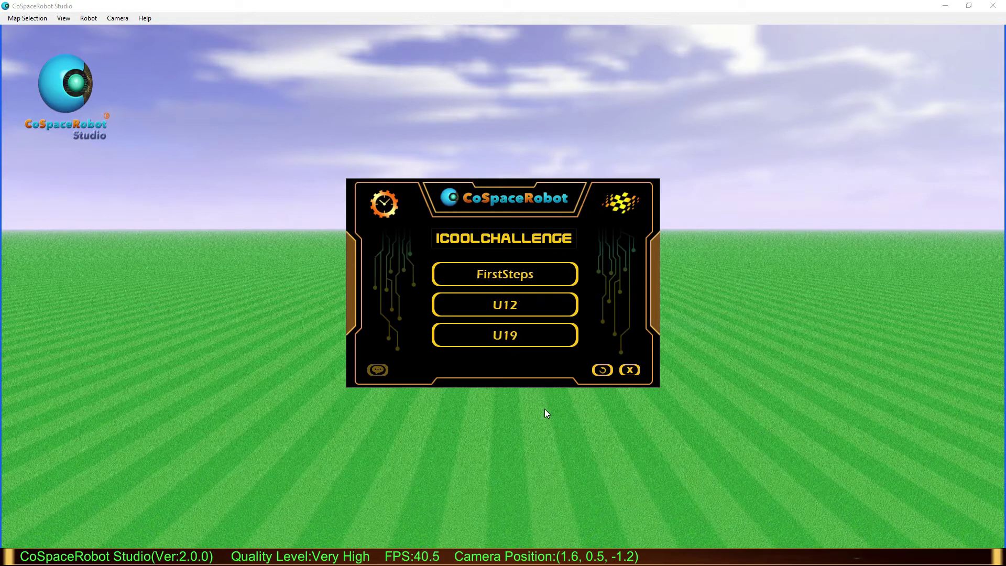
{"action": "left_click", "coordinate": [558, 281]}
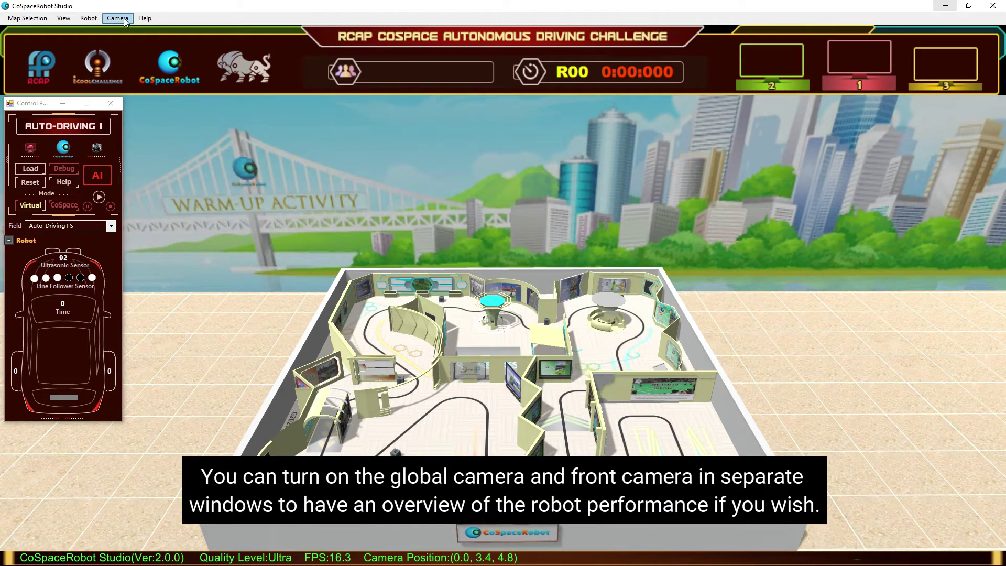
Show the global camera in a separate window by setting its display to Yes.
{"action": "left_click", "coordinate": [117, 18]}
{"action": "left_click", "coordinate": [165, 74]}
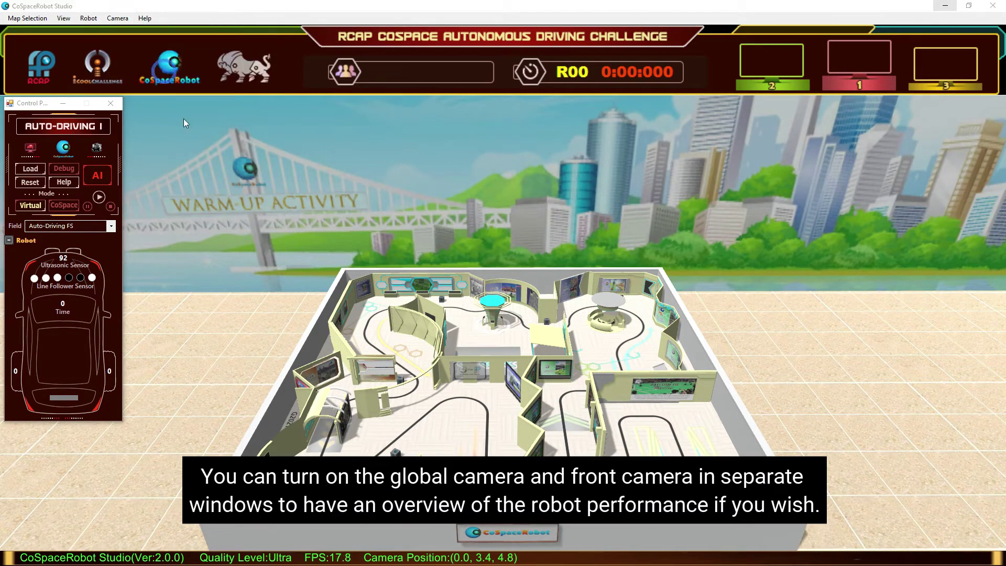
{"action": "left_click", "coordinate": [241, 211]}
{"action": "left_click", "coordinate": [206, 270]}
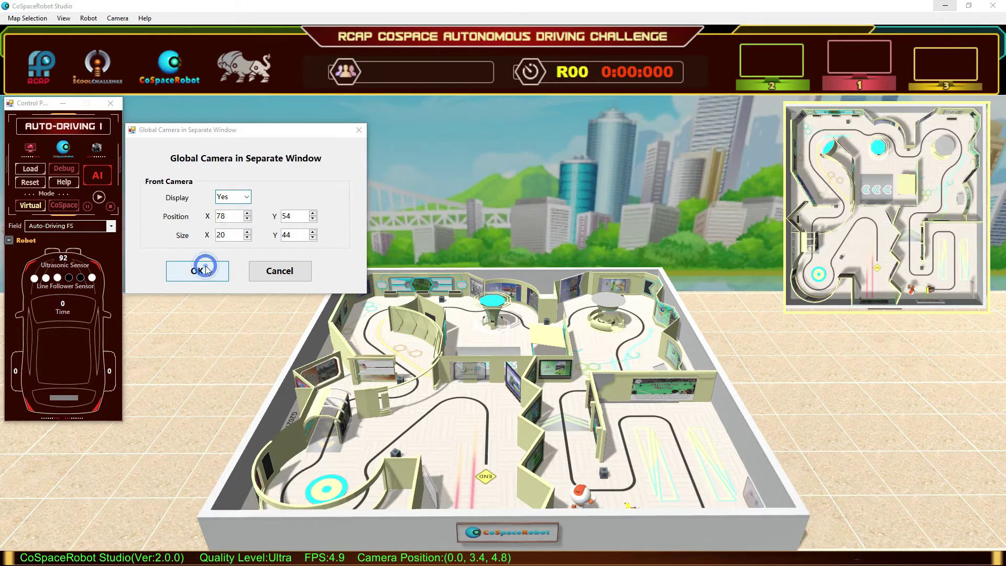
Show the CSBot front camera in a separate window as well.
{"action": "left_click", "coordinate": [119, 20]}
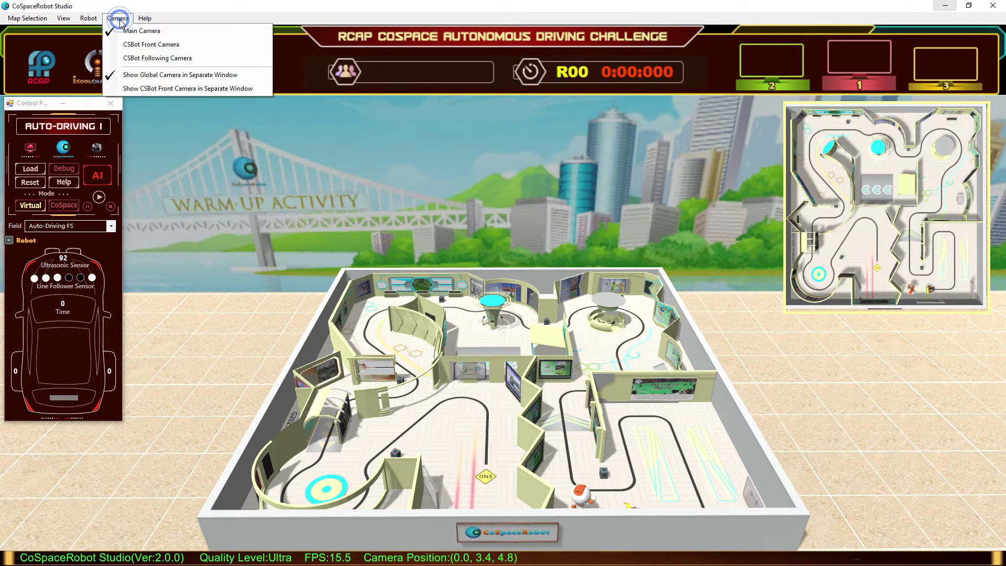
{"action": "left_click", "coordinate": [154, 89]}
{"action": "left_click", "coordinate": [267, 211]}
{"action": "left_click", "coordinate": [246, 223]}
{"action": "left_click", "coordinate": [225, 289]}
Create a new AI project with team ID iCooL0001, team name ADC and project name iCooLChallenge, keeping the default root directory.
{"action": "left_click_drag", "start_coordinate": [226, 343], "coordinate": [227, 359]}
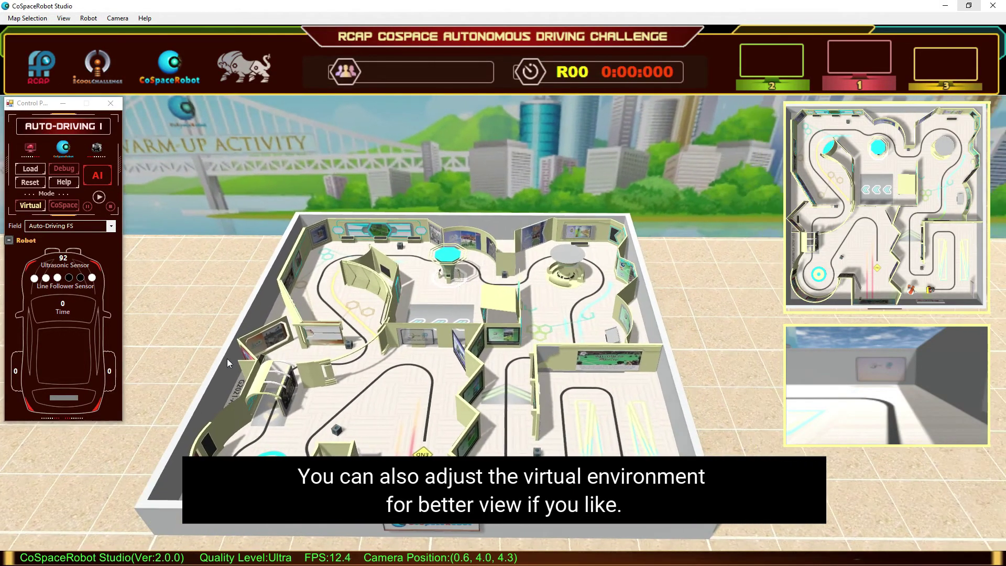
{"action": "scroll", "coordinate": [227, 358], "scroll_direction": "up", "scroll_amount": 3}
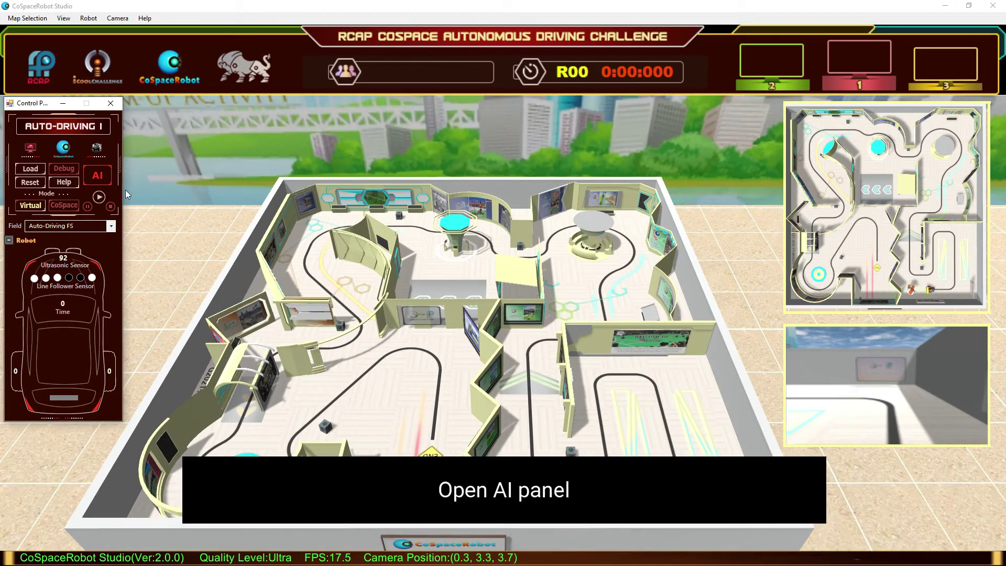
{"action": "left_click", "coordinate": [99, 178]}
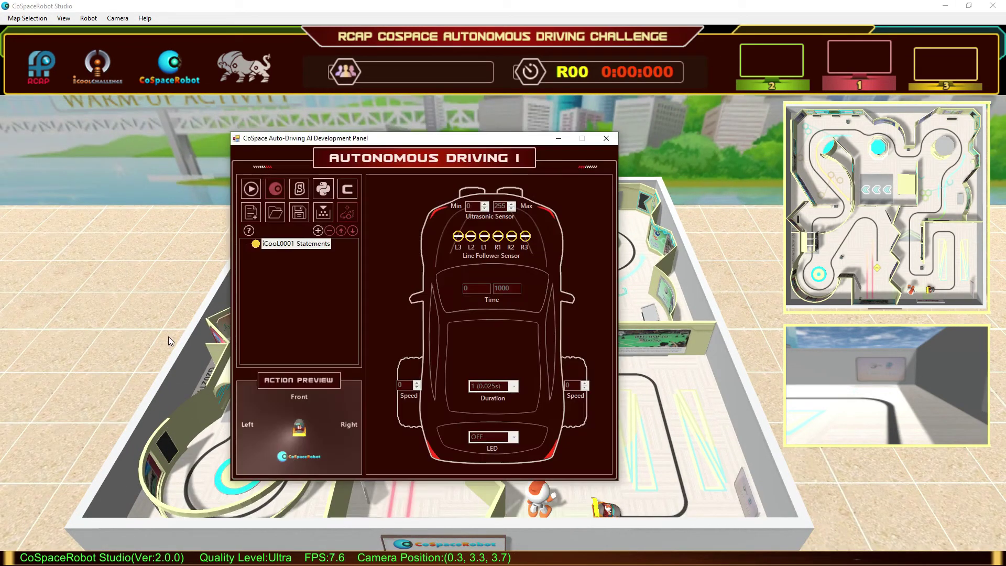
{"action": "left_click", "coordinate": [251, 211]}
{"action": "type", "text": "iCoo"}
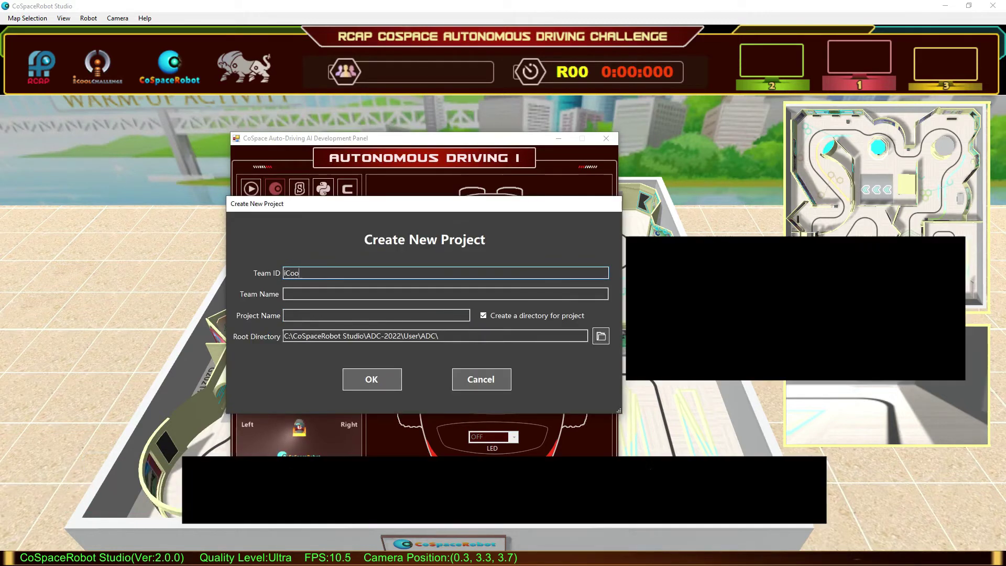
{"action": "type", "text": "L0001"}
{"action": "left_click", "coordinate": [314, 292]}
{"action": "type", "text": "ADC"}
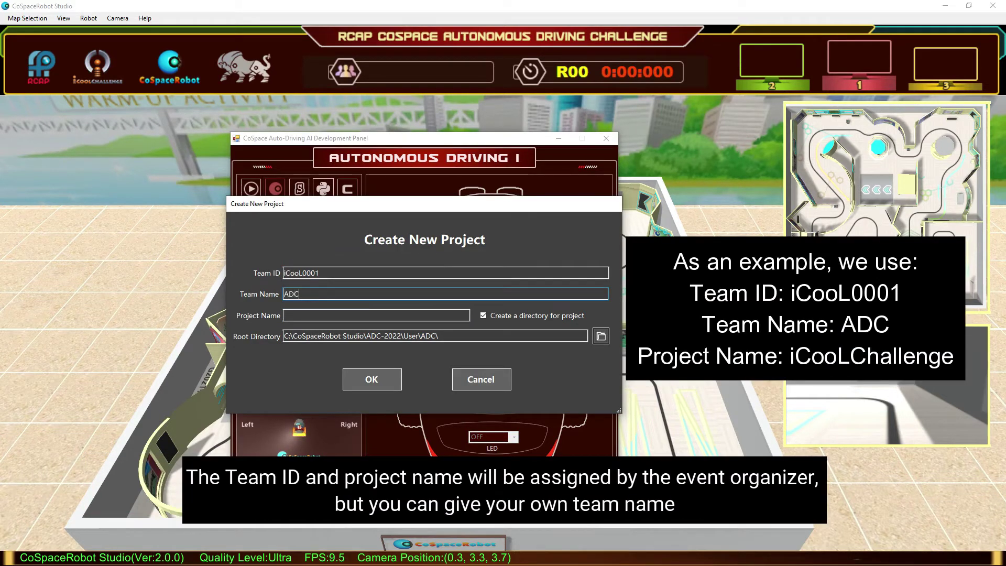
{"action": "left_click", "coordinate": [321, 313]}
{"action": "type", "text": "iCooLChallenge"}
{"action": "left_click", "coordinate": [372, 379]}
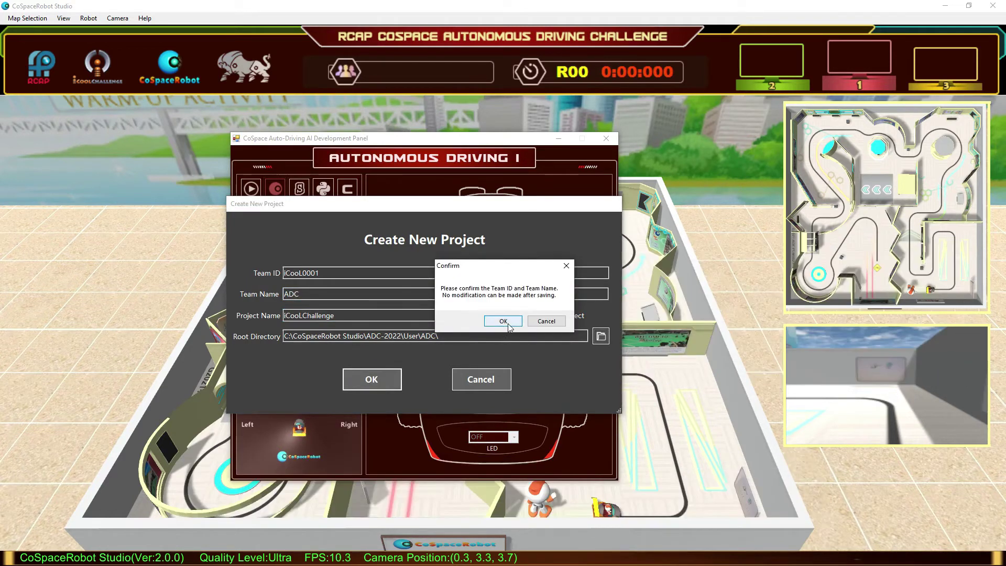
{"action": "left_click", "coordinate": [503, 321]}
Add the statement "L1 senses black line", set line sensor L1 to black and adjust the wheel speed.
{"action": "type", "text": "L1 "}
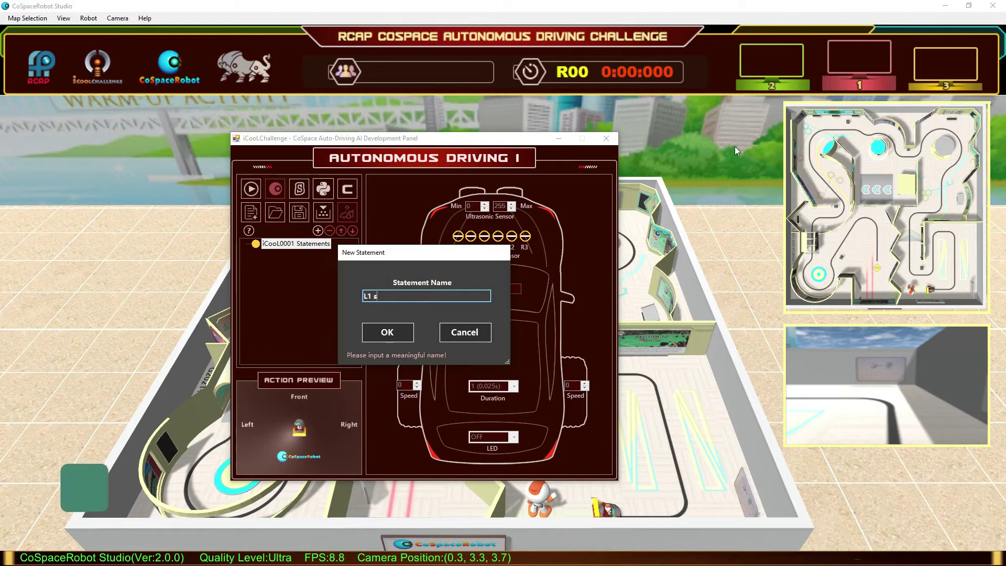
{"action": "type", "text": "senses black line"}
{"action": "left_click", "coordinate": [388, 331]}
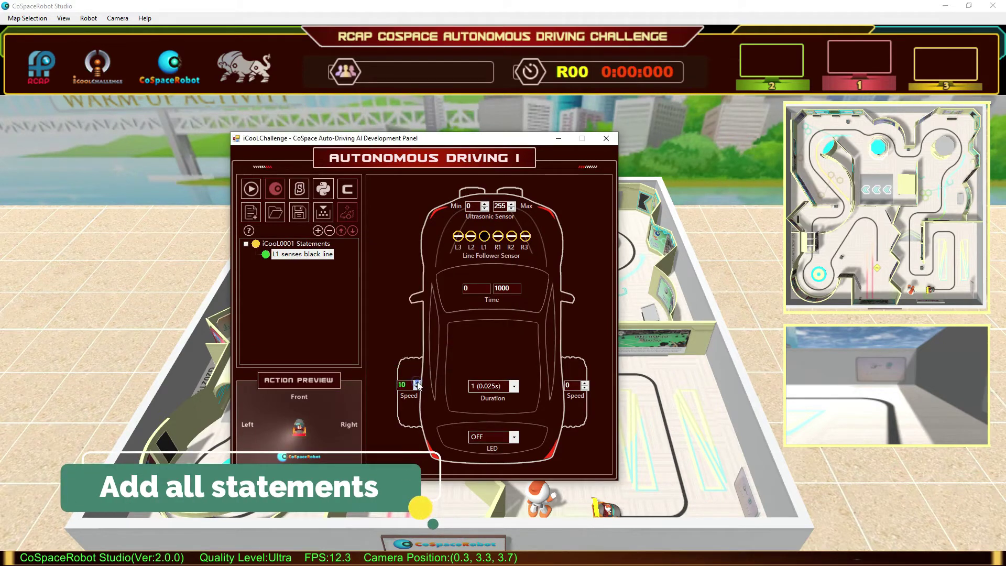
Add the statement "R1 senses black line" with line sensor R1 set to black and both wheel speeds set to 30.
{"action": "left_click", "coordinate": [317, 230]}
{"action": "type", "text": "R1 senses black line"}
{"action": "key", "text": "Return"}
{"action": "left_click", "coordinate": [417, 382]}
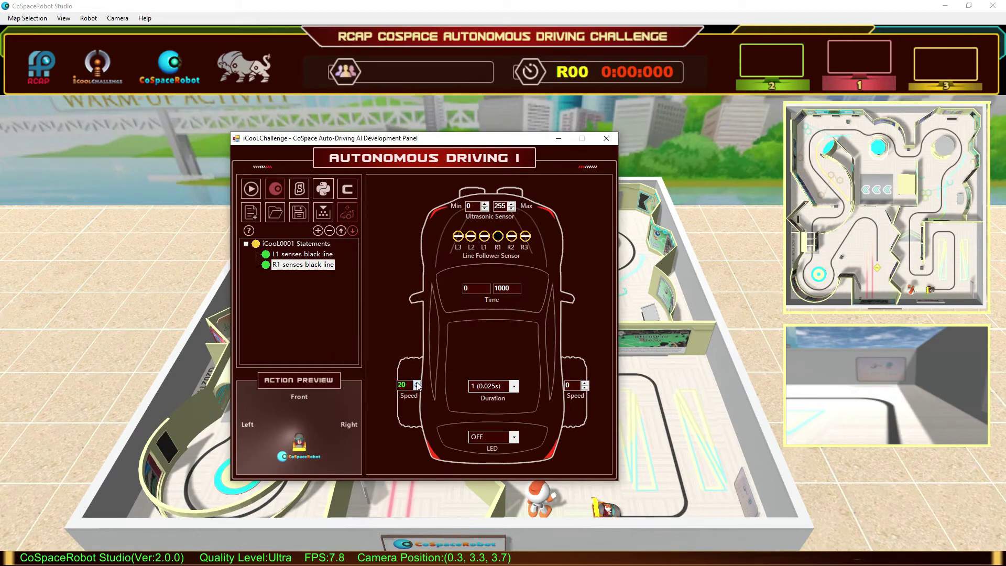
Add the statement "L2 senses black line" with sensor L2 set to black, left wheel speed 10 and right wheel speed 30.
{"action": "left_click", "coordinate": [317, 230]}
{"action": "type", "text": "L2 senses black line"}
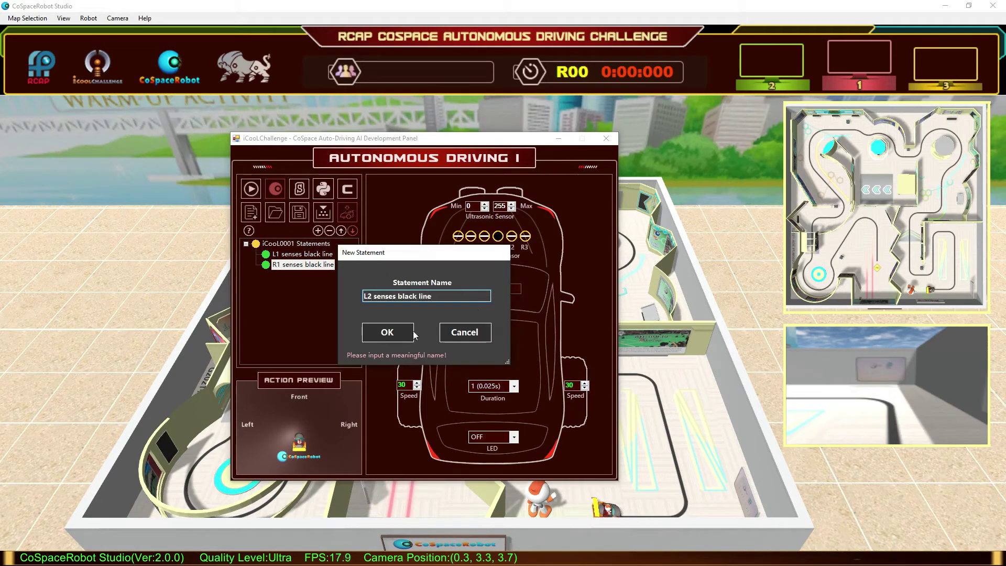
{"action": "key", "text": "Return"}
{"action": "left_click", "coordinate": [470, 235]}
{"action": "left_click", "coordinate": [417, 389]}
{"action": "left_click", "coordinate": [417, 388]}
Add the statement "R2 senses black line" to the project.
{"action": "left_click", "coordinate": [318, 231]}
{"action": "type", "text": "R2 senses blac"}
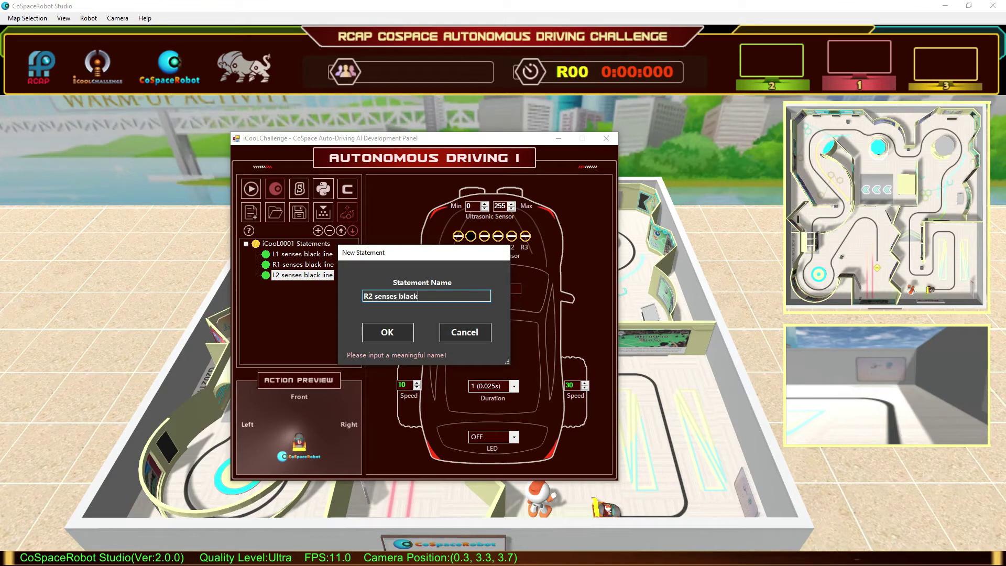
{"action": "type", "text": "k line"}
{"action": "left_click", "coordinate": [379, 331]}
Add the statement "L3 senses black line" with sensor L3 set to black, left wheel speed -20 and right wheel speed 30.
{"action": "left_click", "coordinate": [317, 231]}
{"action": "type", "text": "L3 senses black line"}
{"action": "left_click", "coordinate": [378, 331]}
{"action": "left_click", "coordinate": [585, 384]}
{"action": "left_click", "coordinate": [586, 383]}
{"action": "left_click", "coordinate": [585, 384]}
Add the statement "R3 senses black line" with sensor R3 set to black, left wheel speed 30 and right wheel speed -20.
{"action": "left_click", "coordinate": [317, 231]}
{"action": "type", "text": "R3 senses black line"}
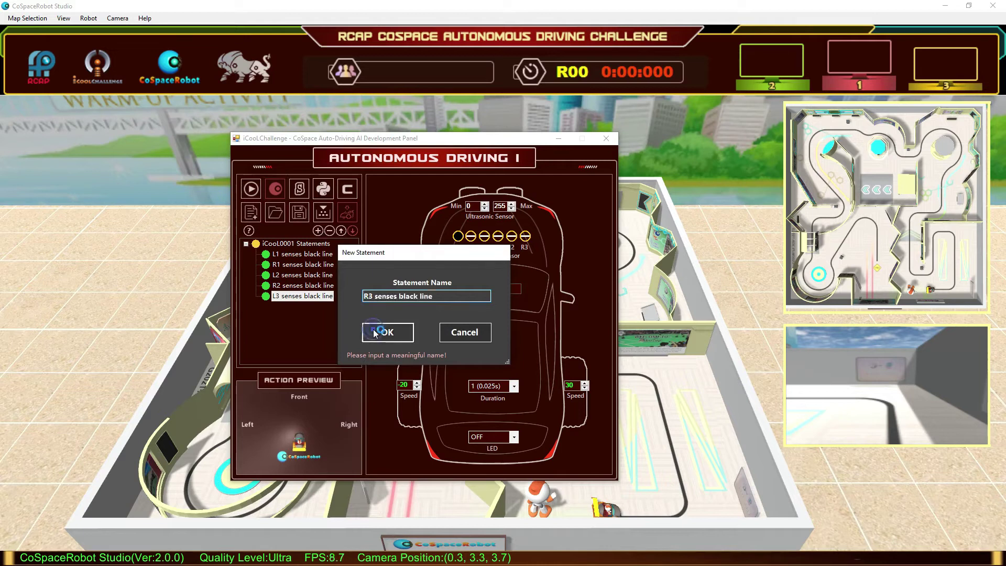
{"action": "left_click", "coordinate": [375, 332]}
{"action": "left_click", "coordinate": [584, 387]}
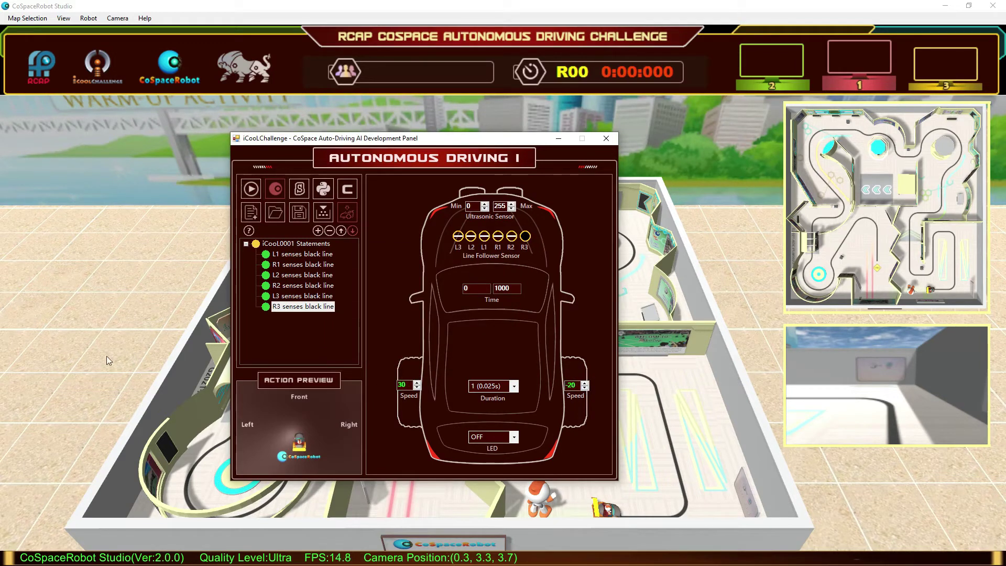
Save the iCooLChallenge project in its default directory and build it.
{"action": "left_click", "coordinate": [301, 215]}
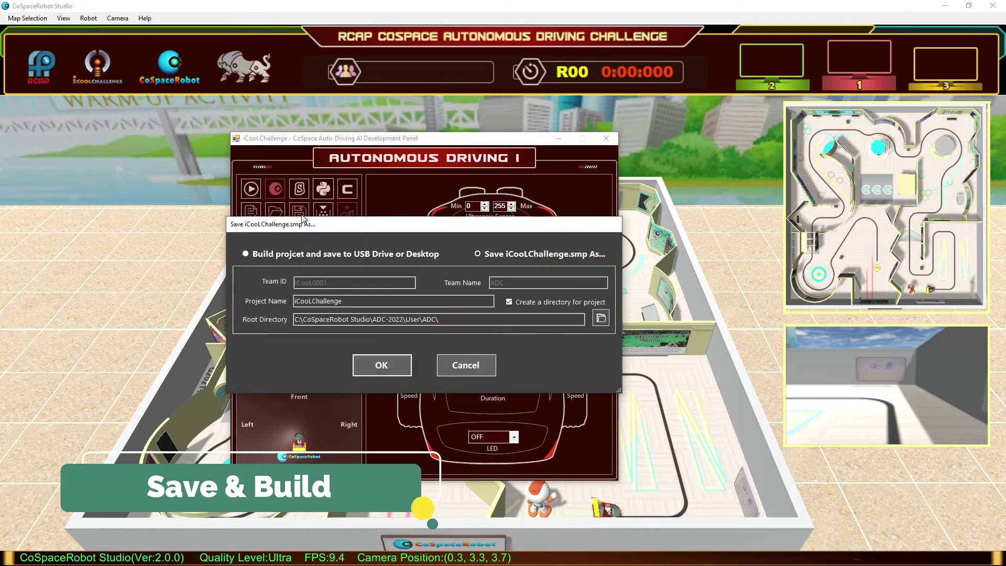
{"action": "left_click", "coordinate": [395, 368]}
{"action": "left_click", "coordinate": [502, 318]}
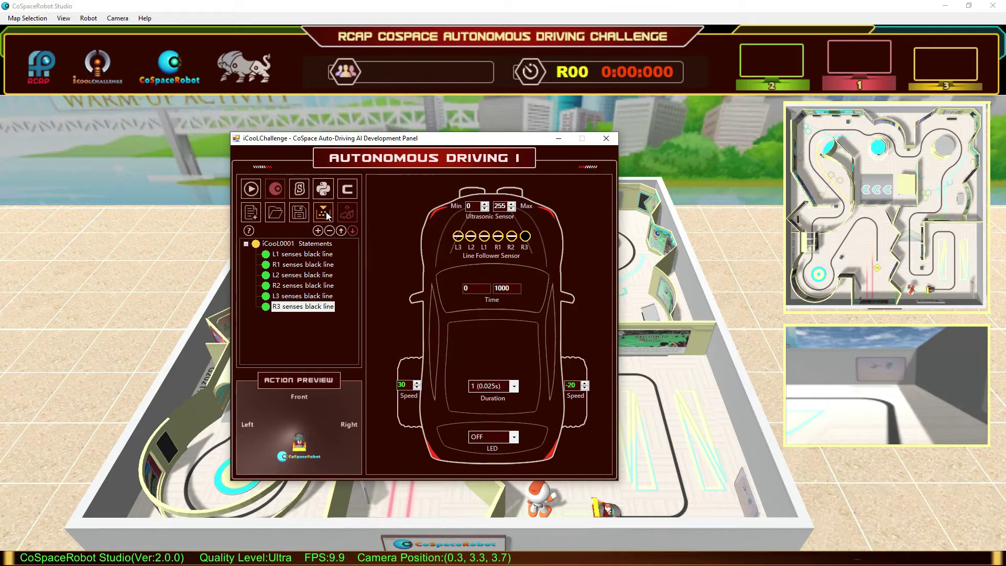
{"action": "left_click", "coordinate": [573, 328]}
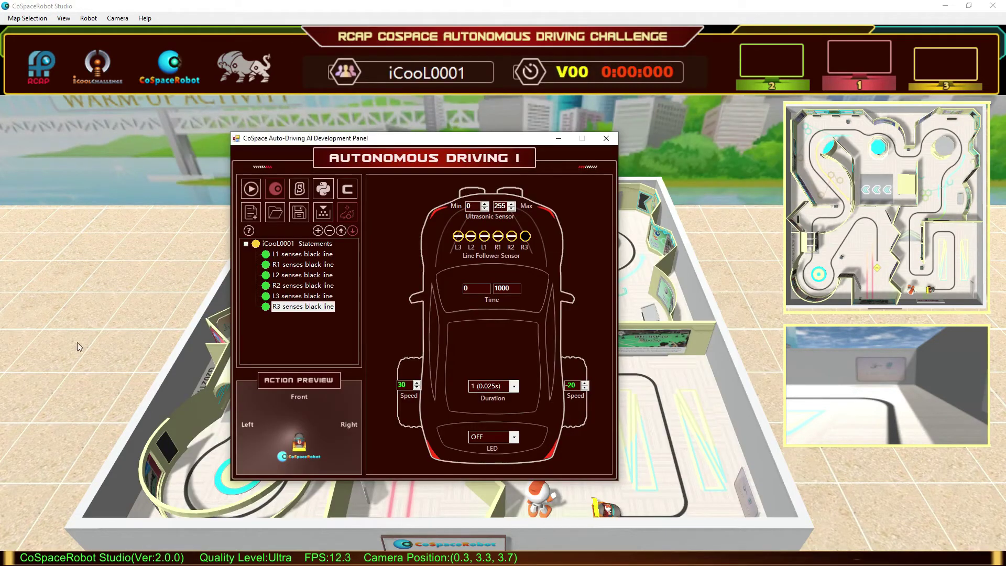
Run the built program until the robot reaches the END marker, and agree to create the iCooL submission file.
{"action": "left_click", "coordinate": [251, 189]}
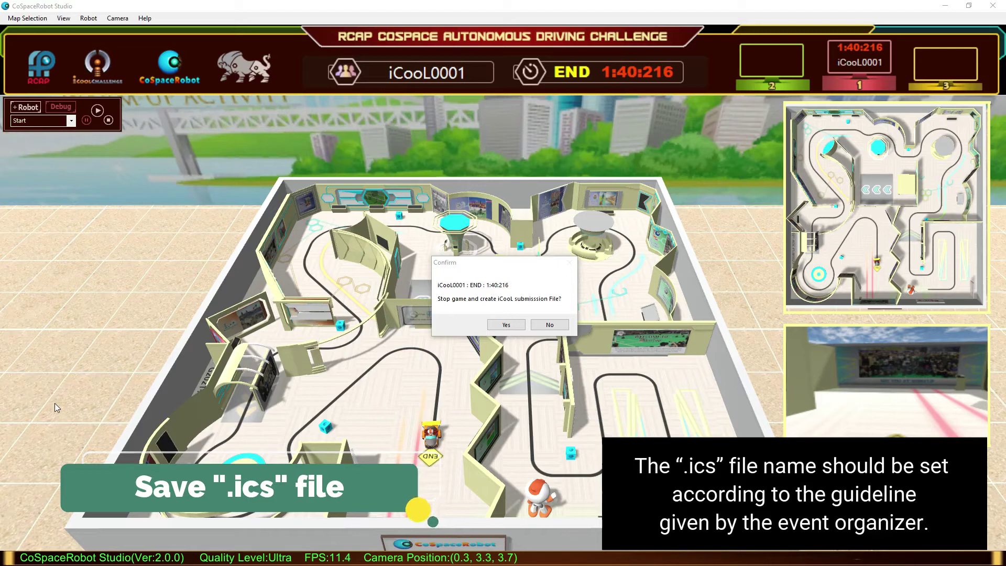
{"action": "left_click", "coordinate": [517, 325]}
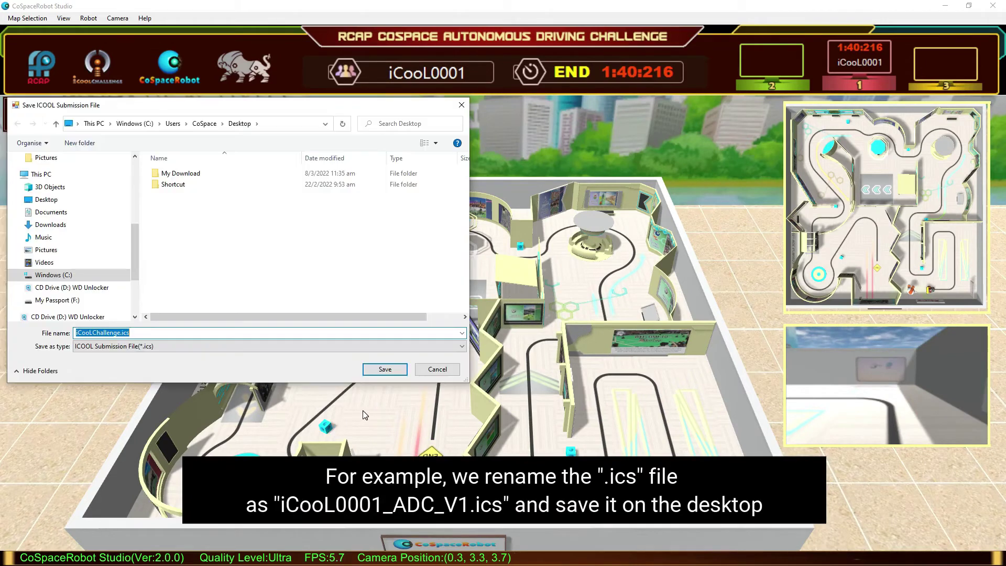
Save the iCooL submission file to the Desktop under the name iCooL0001_ADC_V1.
{"action": "left_click", "coordinate": [55, 201]}
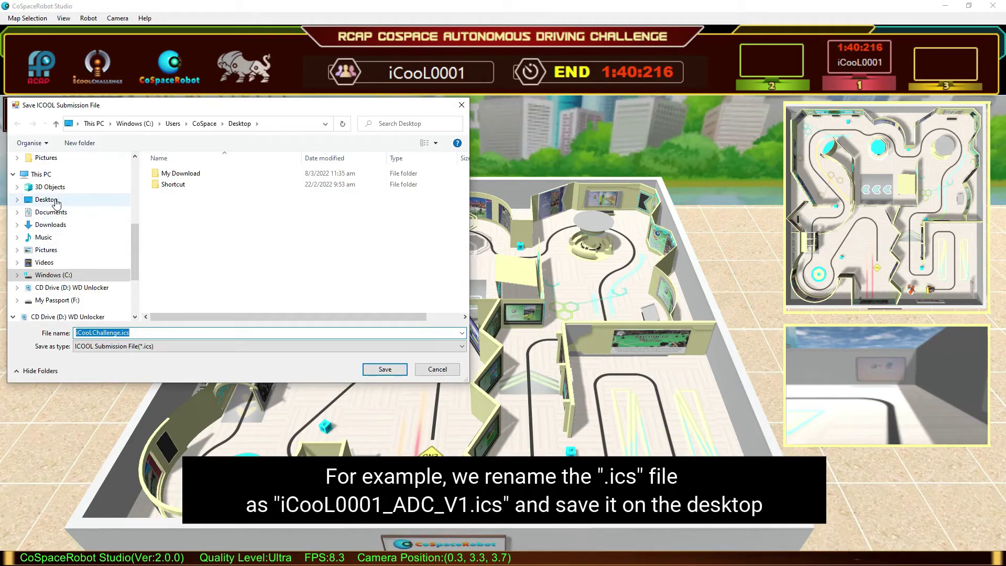
{"action": "key", "text": "alt+n"}
{"action": "key", "text": "BackSpace"}
{"action": "type", "text": "iCooL"}
{"action": "type", "text": "0001_ADC_V1"}
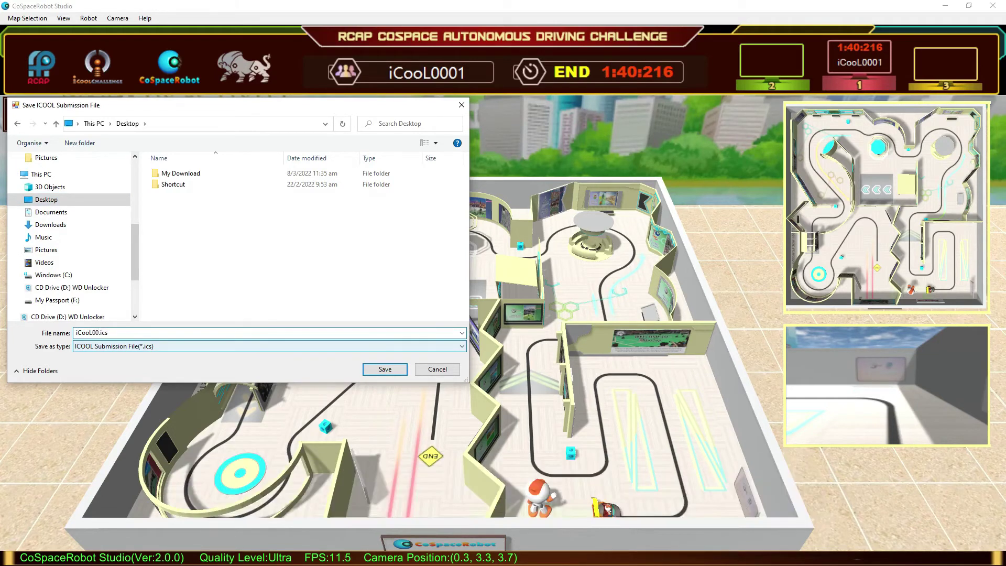
{"action": "key", "text": "Return"}
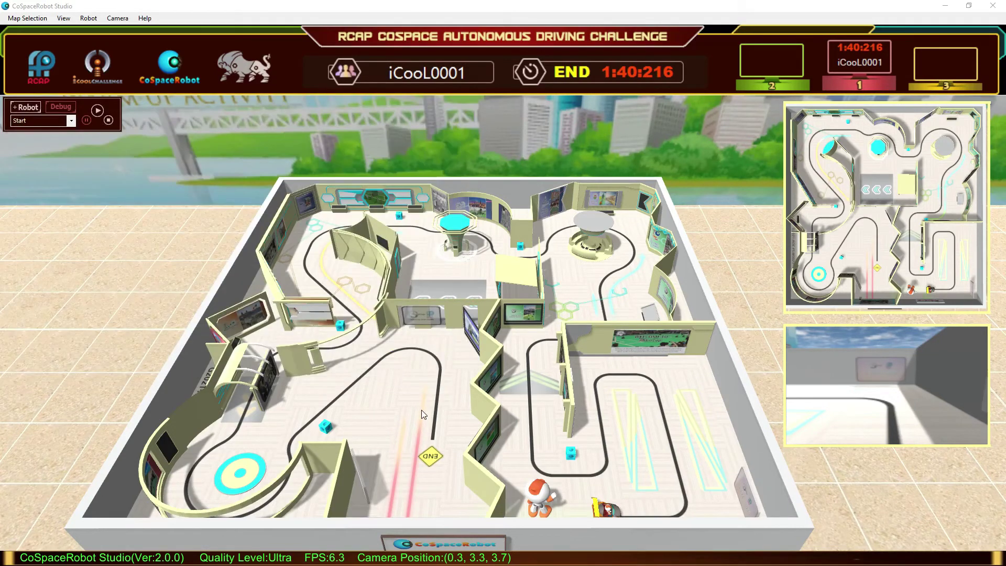
Close CoSpaceRobot Studio and select the saved submission file on the desktop.
{"action": "left_click", "coordinate": [992, 5]}
{"action": "left_click", "coordinate": [487, 318]}
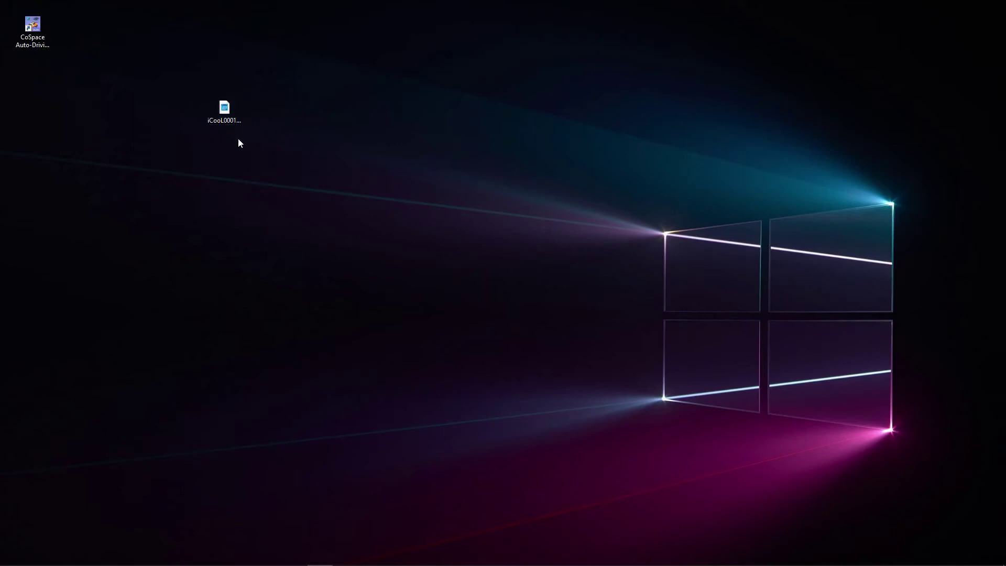
{"action": "left_click", "coordinate": [237, 114]}
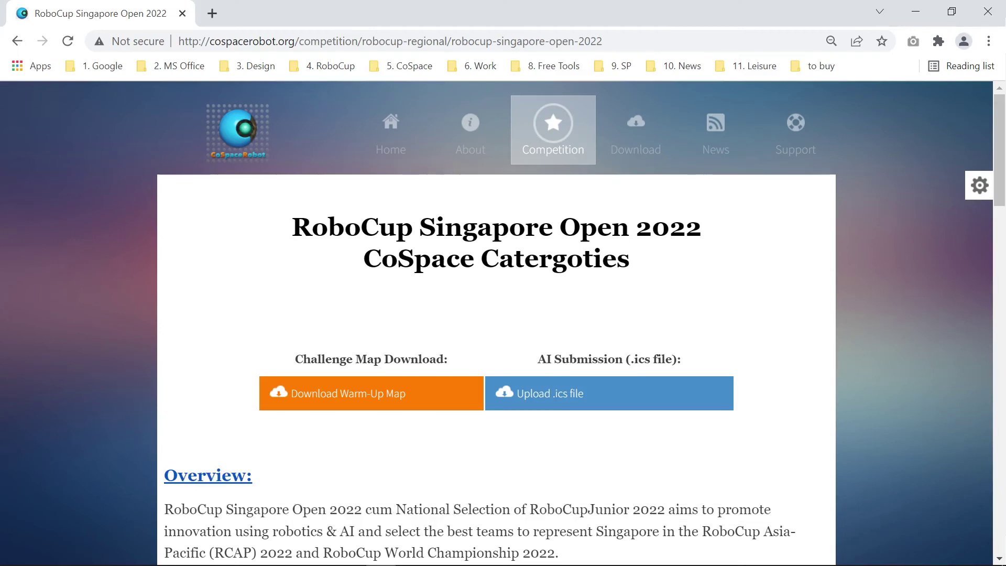
Open the .ics upload form from the RoboCup Singapore Open 2022 web page and enter Team ID iCooL0001 and Team Name ADC.
{"action": "left_click", "coordinate": [649, 393]}
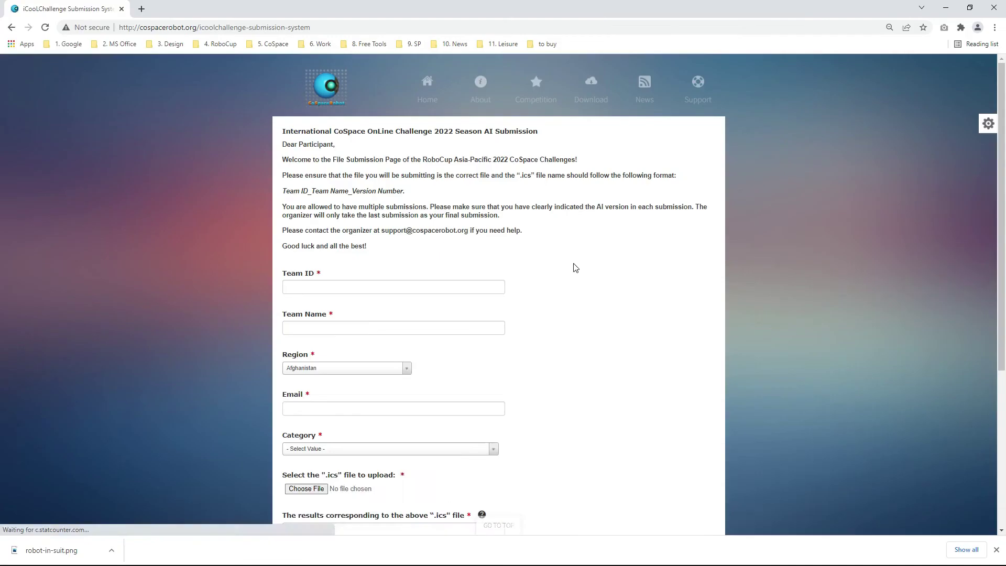
{"action": "left_click", "coordinate": [461, 287]}
{"action": "type", "text": "iC"}
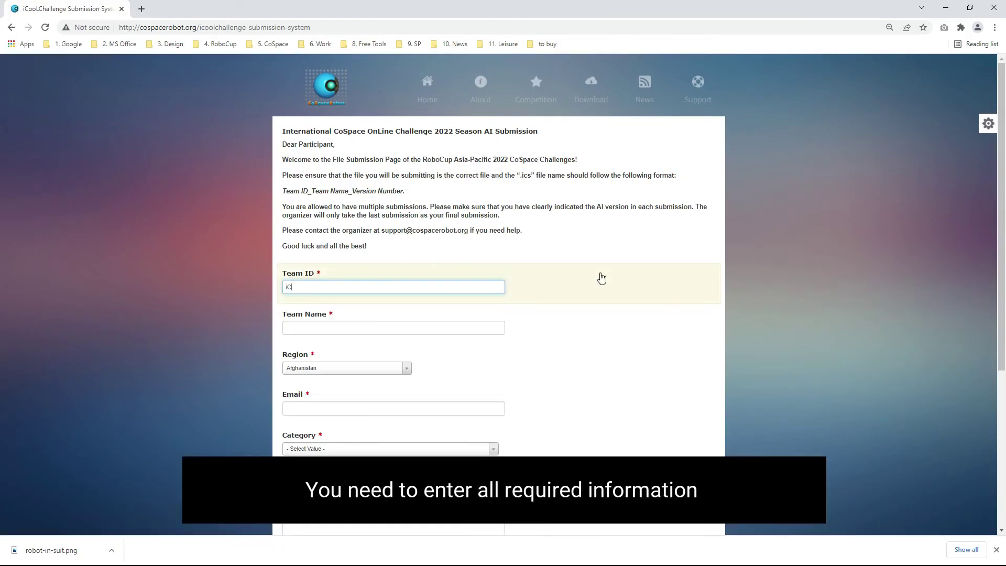
{"action": "type", "text": "ooL0001"}
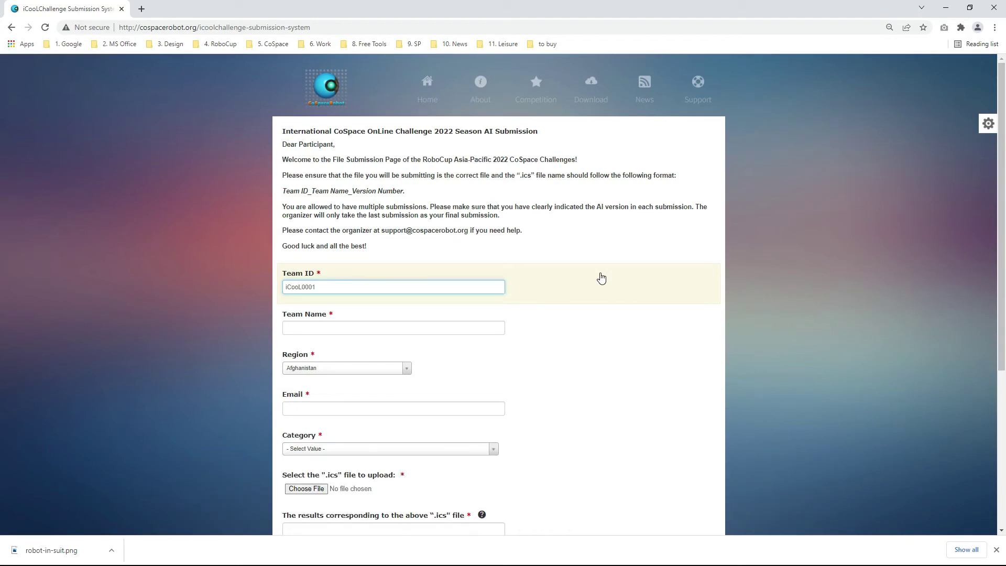
{"action": "left_click", "coordinate": [482, 329]}
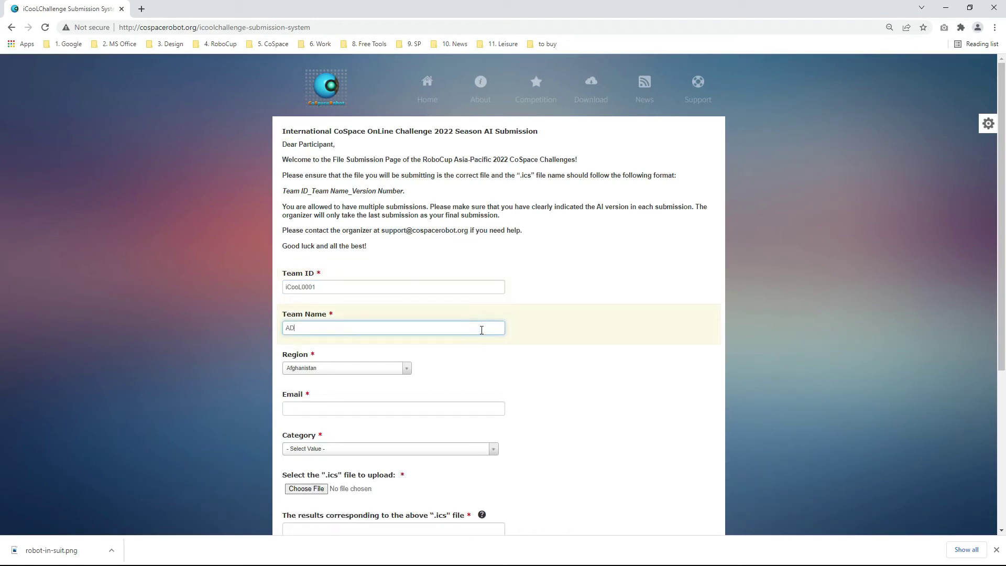
Set the region to Singapore and fill in the team's e-mail address.
{"action": "left_click", "coordinate": [407, 369]}
{"action": "left_click", "coordinate": [368, 382]}
{"action": "type", "text": "singa"}
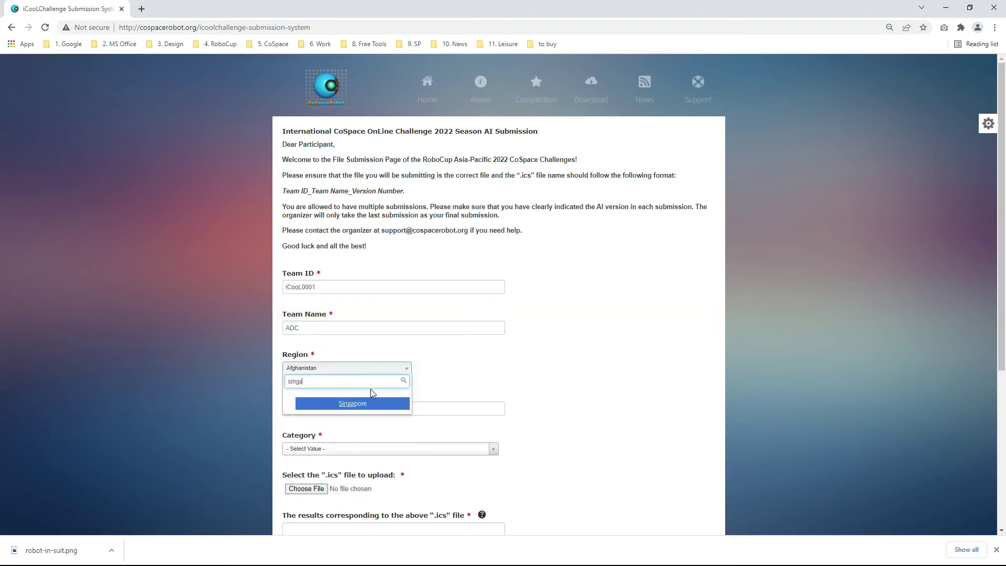
{"action": "left_click", "coordinate": [352, 405]}
{"action": "left_click", "coordinate": [354, 406]}
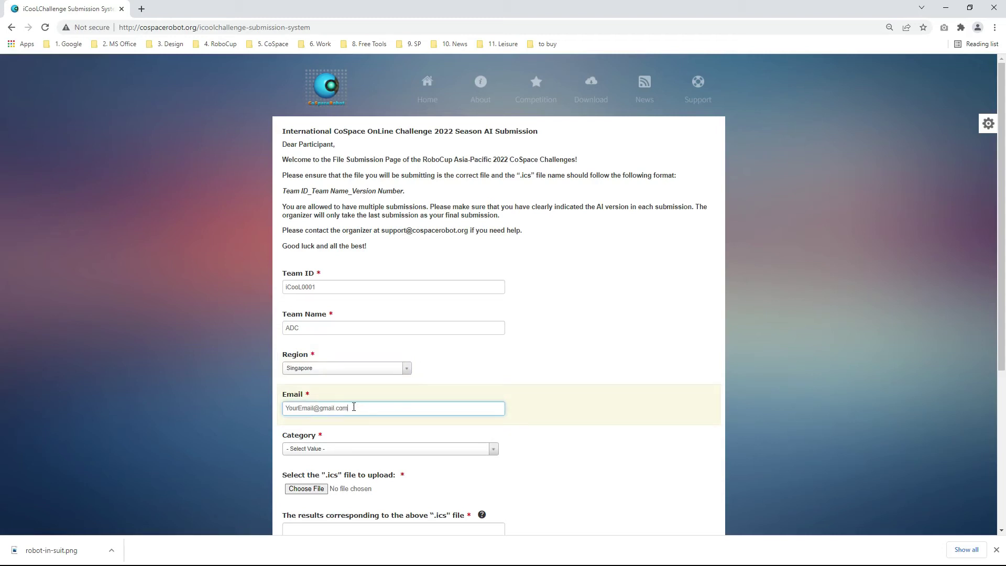
Set the category to "8. RCAP CoSpace Autonomous Driving Challenge, FirstSteps U12".
{"action": "scroll", "coordinate": [360, 421], "scroll_direction": "down", "scroll_amount": 3}
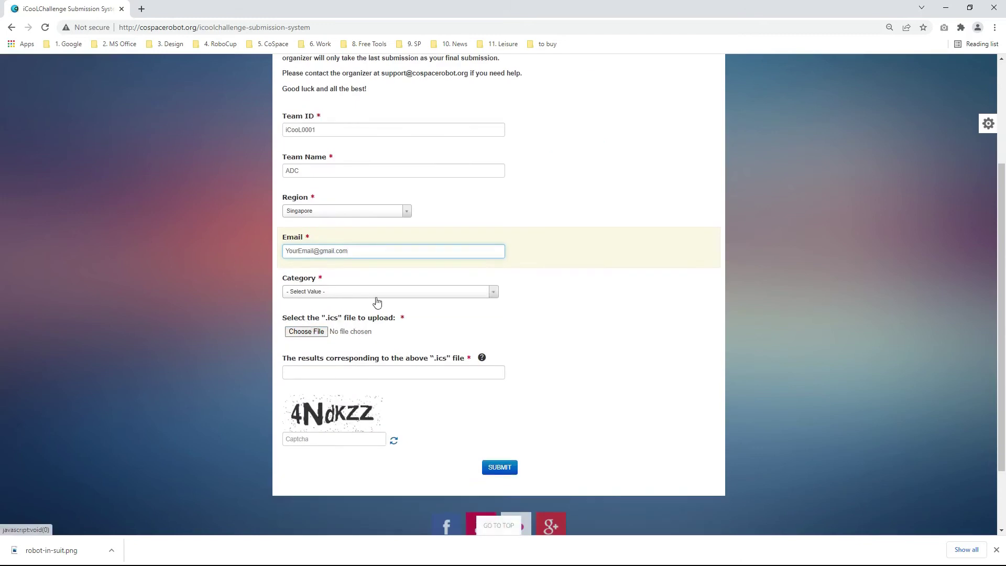
{"action": "left_click", "coordinate": [376, 296]}
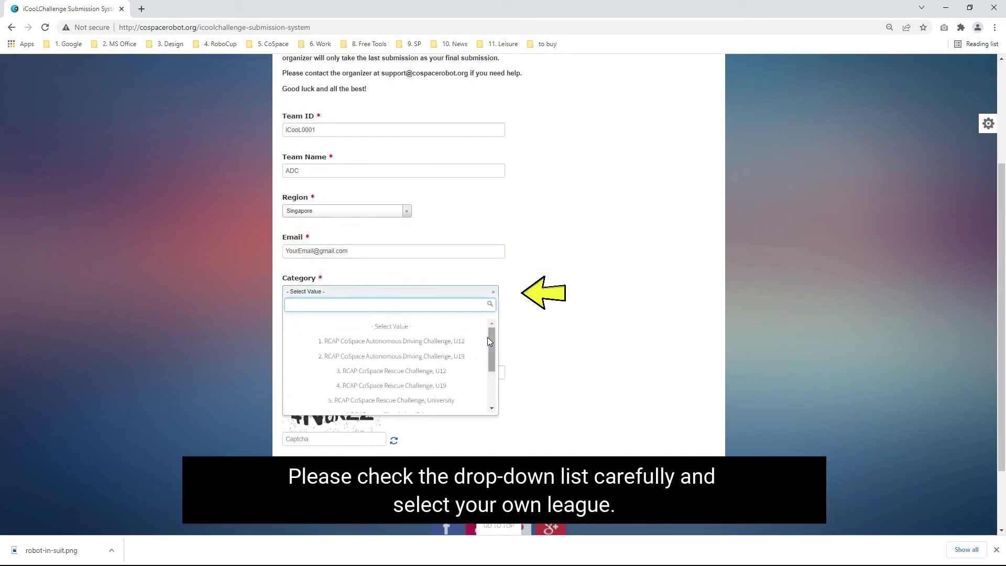
{"action": "left_click_drag", "start_coordinate": [493, 338], "coordinate": [499, 361]}
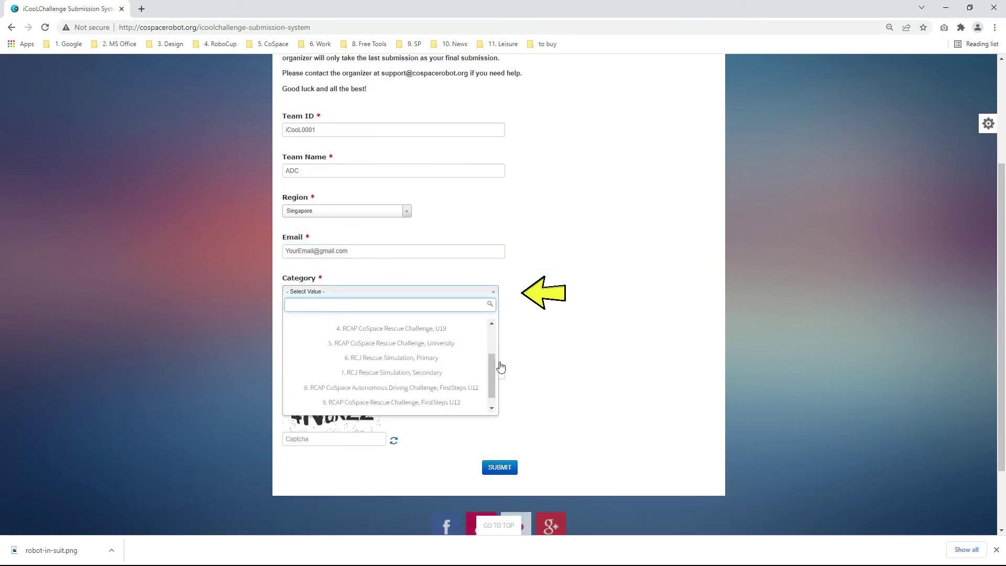
{"action": "left_click", "coordinate": [471, 389]}
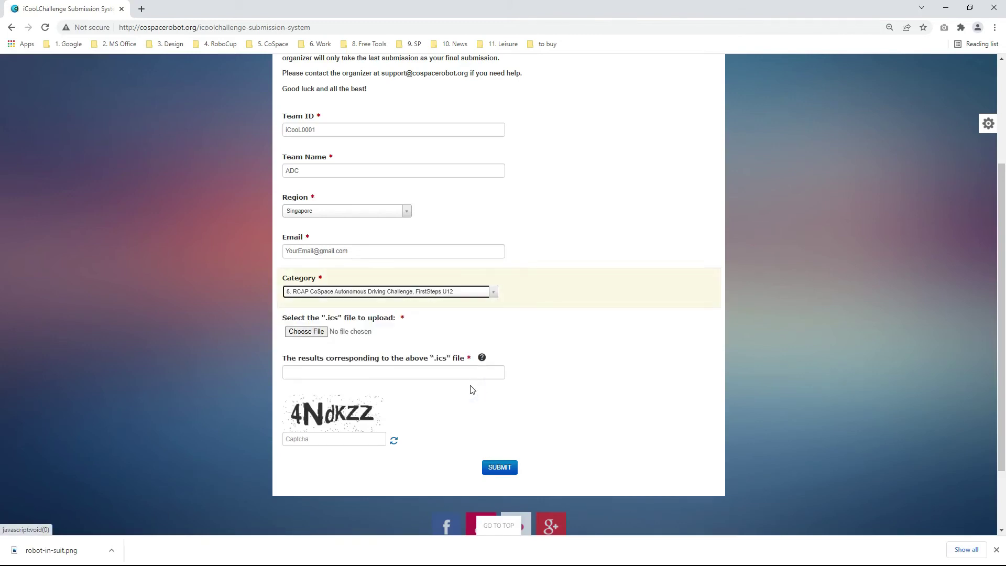
Attach iCooL0001_ADC_V1.ics from the Desktop as the file to upload and enter 1:40:216 as its corresponding result.
{"action": "left_click", "coordinate": [314, 331]}
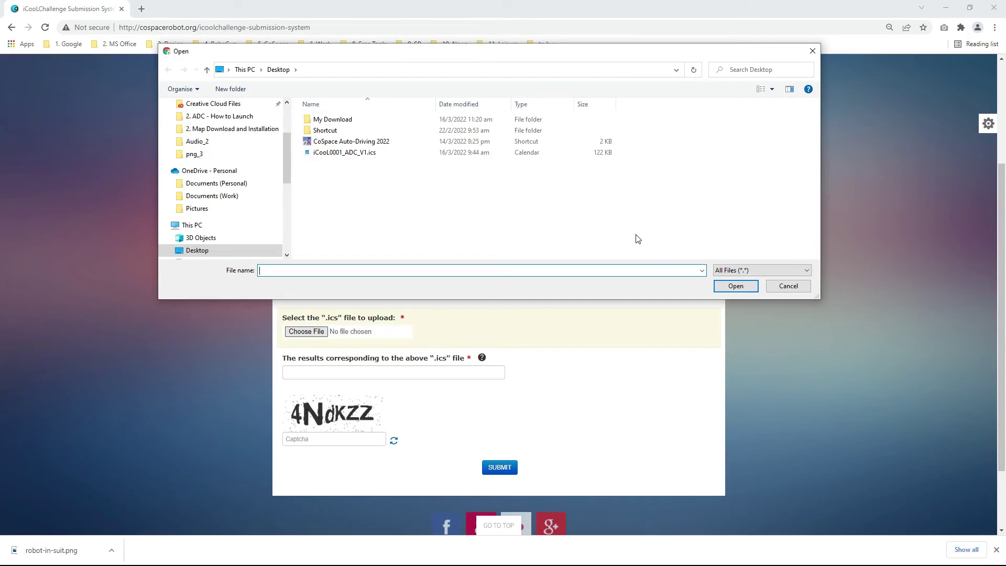
{"action": "left_click", "coordinate": [365, 153]}
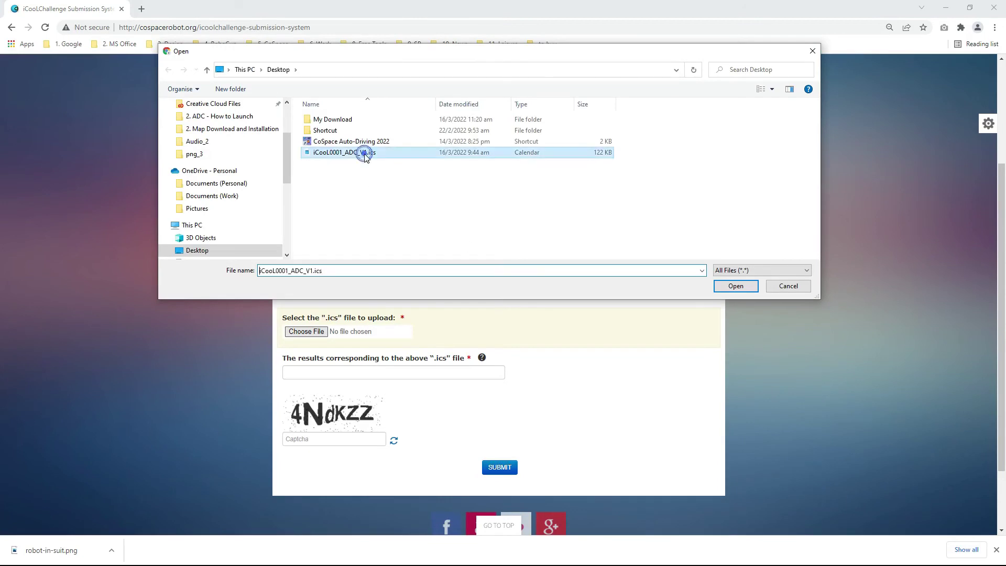
{"action": "left_click", "coordinate": [728, 289]}
{"action": "left_click", "coordinate": [361, 373]}
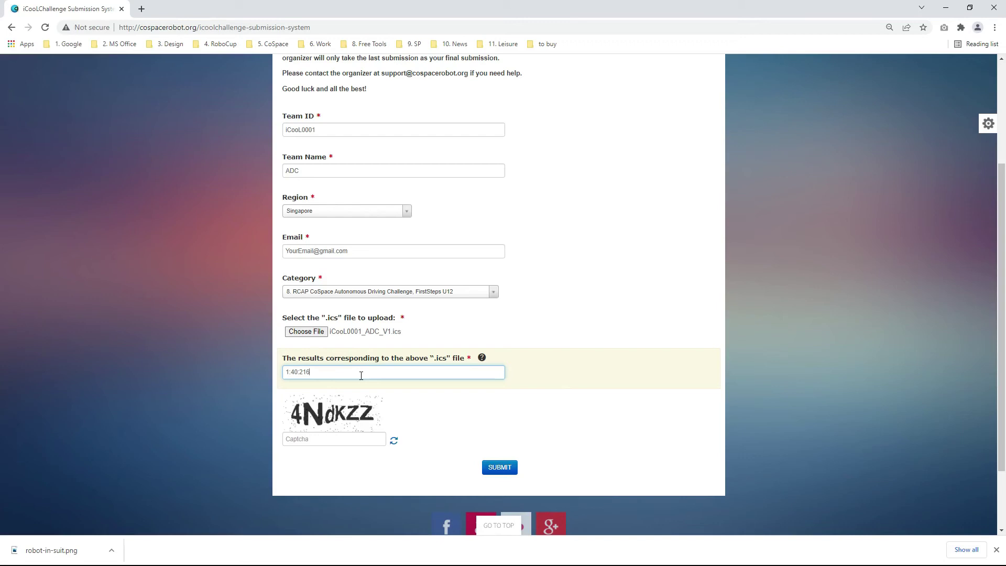
{"action": "type", "text": "1:40:216"}
Enter the captcha verification code and submit the AI submission form.
{"action": "left_click", "coordinate": [311, 439]}
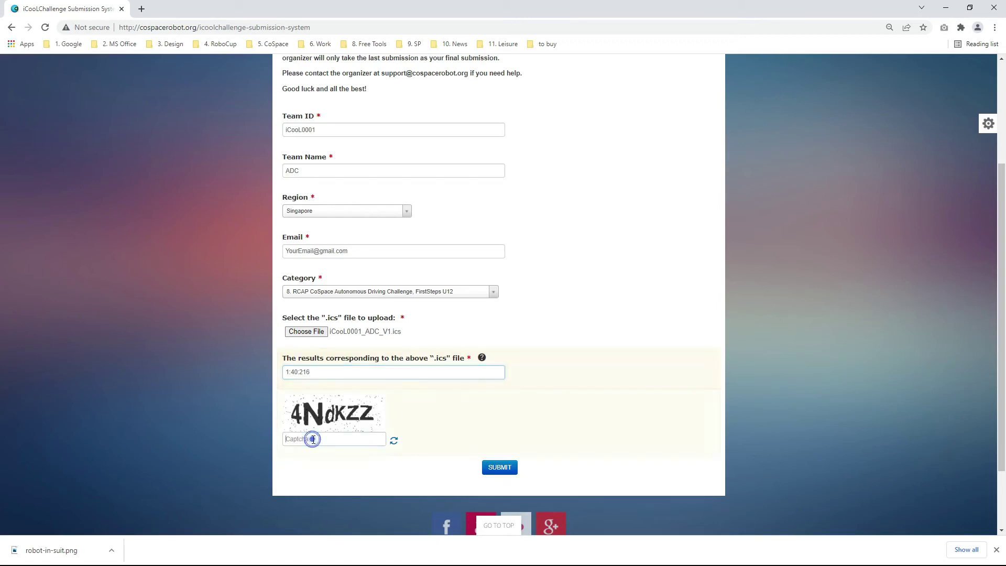
{"action": "type", "text": "4Ndkzz"}
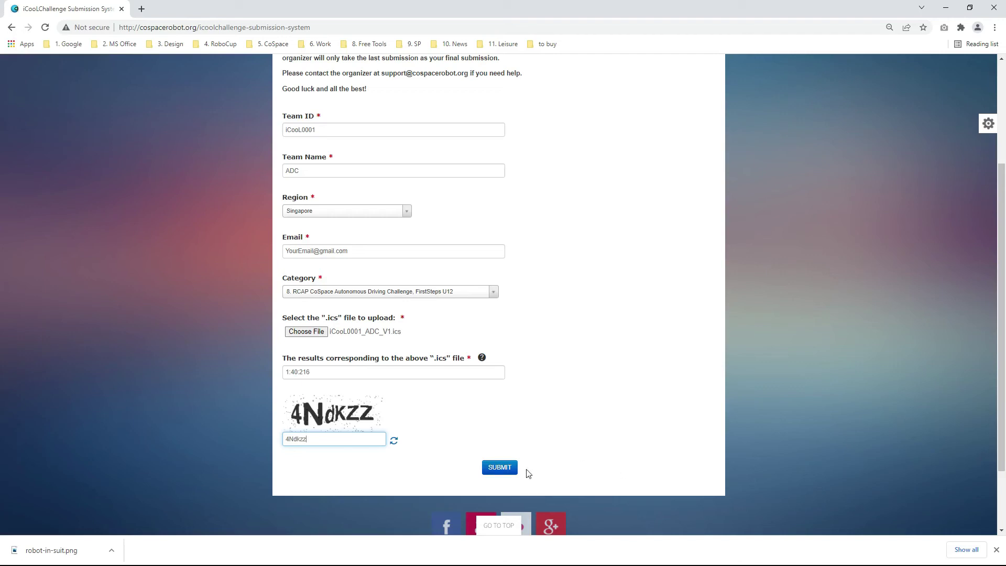
{"action": "left_click", "coordinate": [505, 469]}
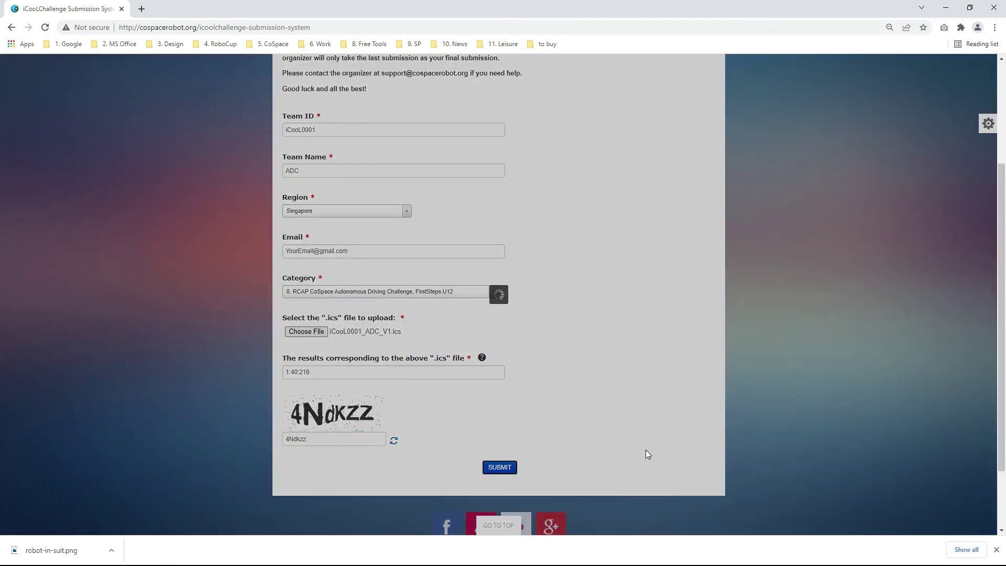